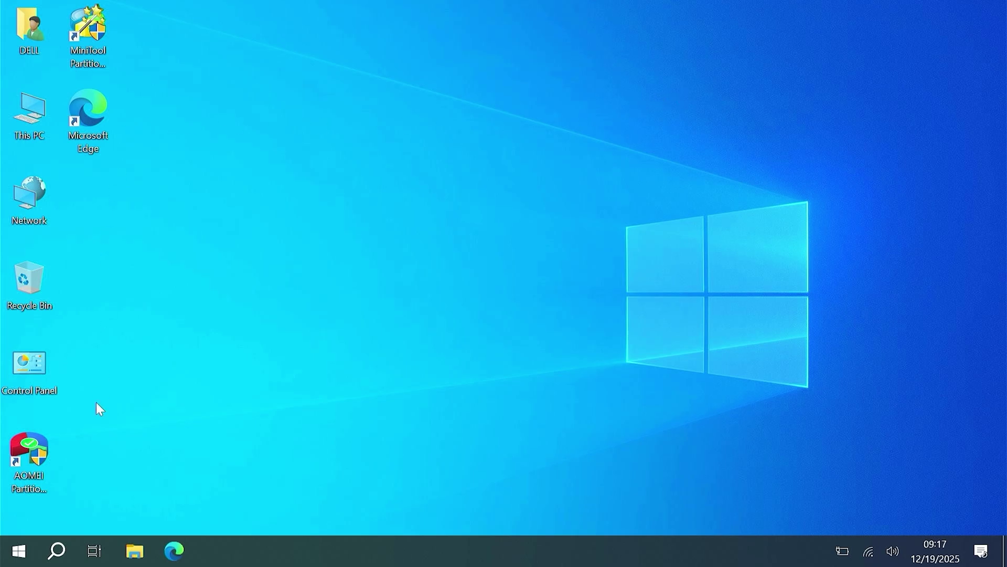
Shrink Windows (C:) by 40960 MB in Disk Management, leaving 40.00 GB unallocated.
{"action": "right_click", "coordinate": [18, 551]}
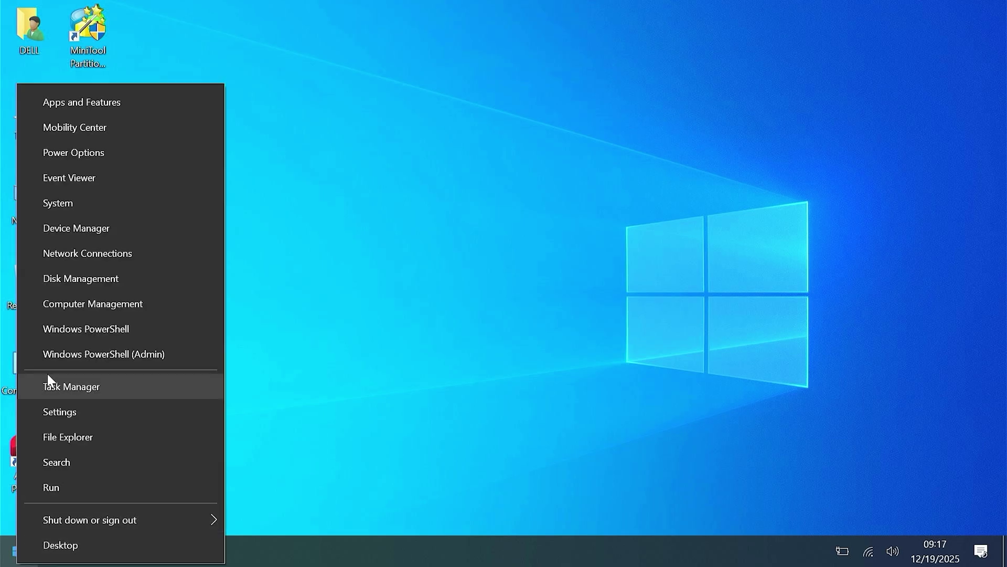
{"action": "left_click", "coordinate": [82, 275]}
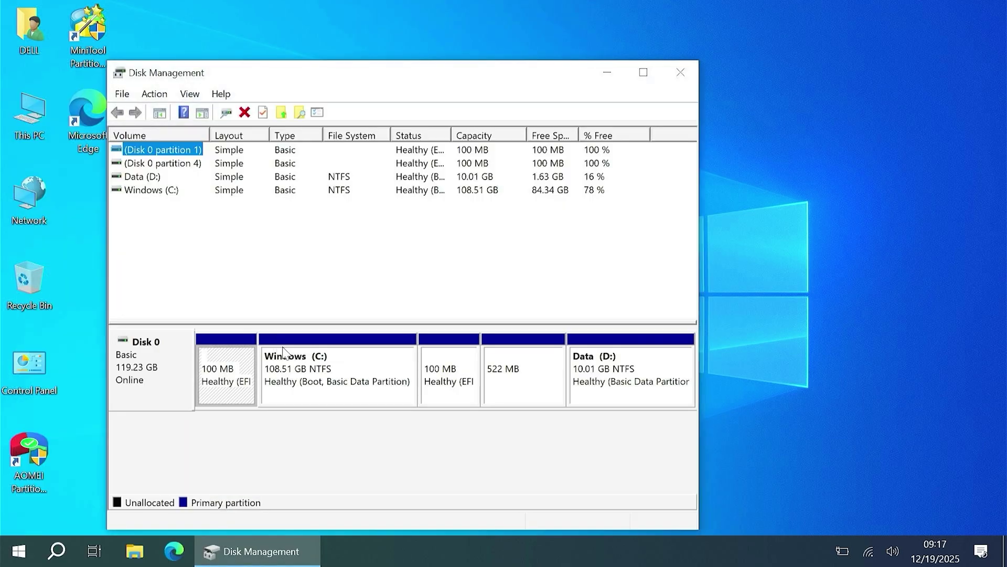
{"action": "right_click", "coordinate": [346, 383]}
{"action": "left_click", "coordinate": [420, 289]}
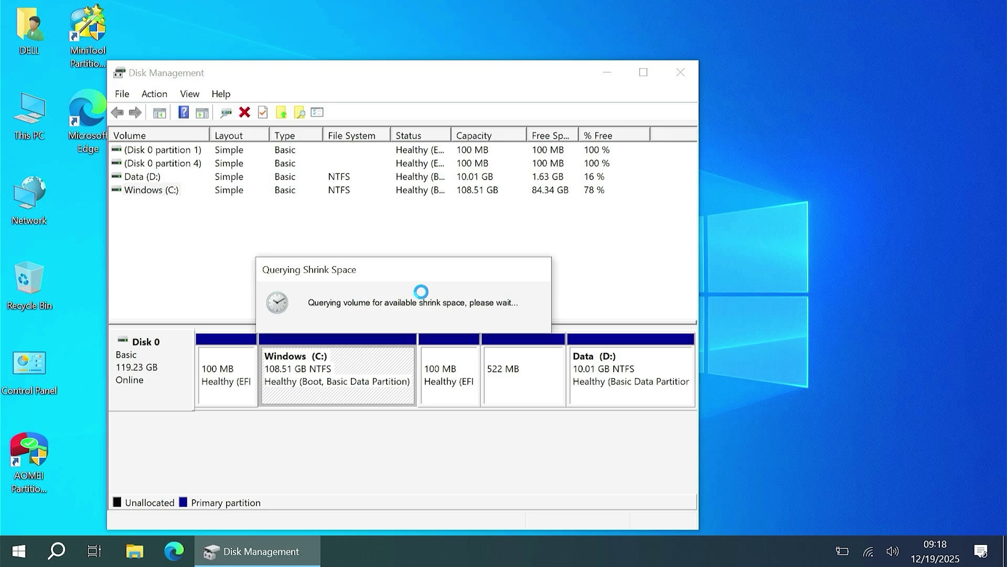
{"action": "type", "text": "40960"}
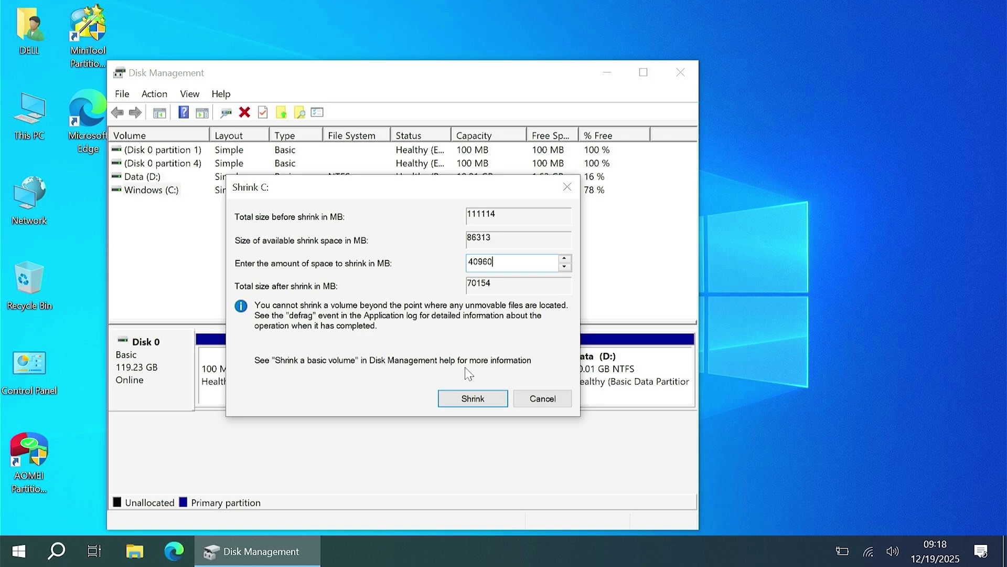
{"action": "left_click", "coordinate": [474, 398]}
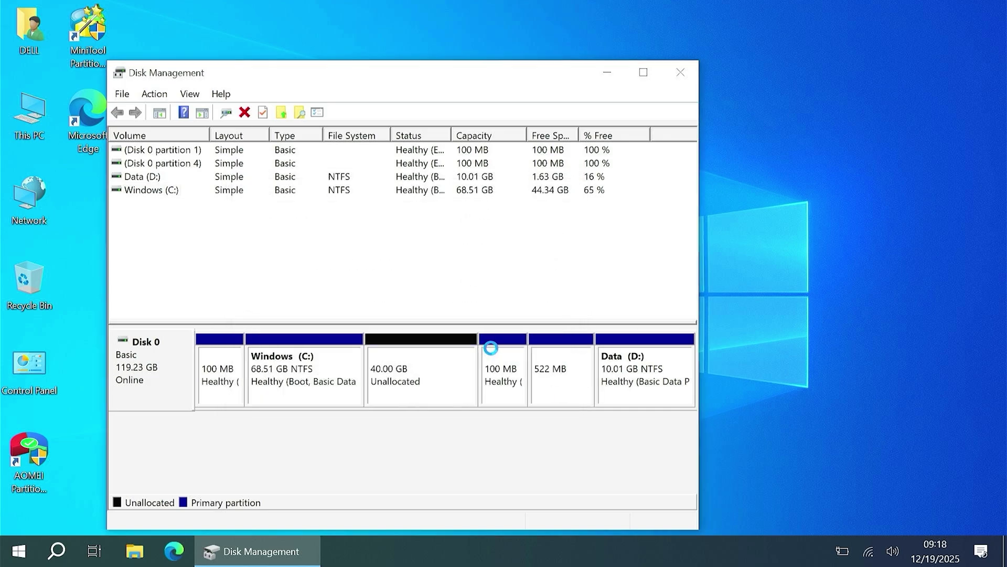
{"action": "left_click", "coordinate": [412, 376]}
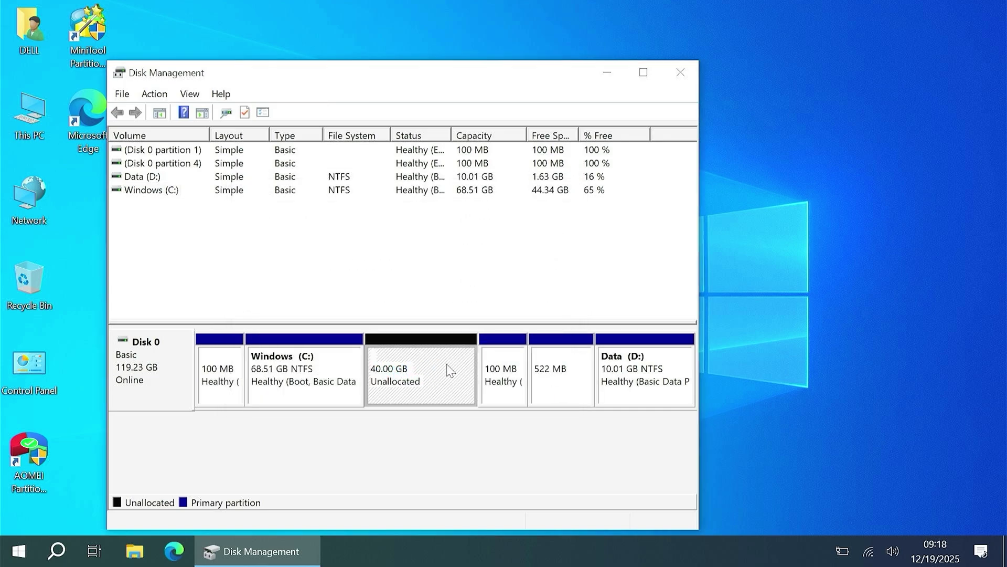
Close Disk Management, locate ubuntu-25.10-desktop-amd64.iso in D:\ISO, and bring up restart options.
{"action": "left_click", "coordinate": [681, 72]}
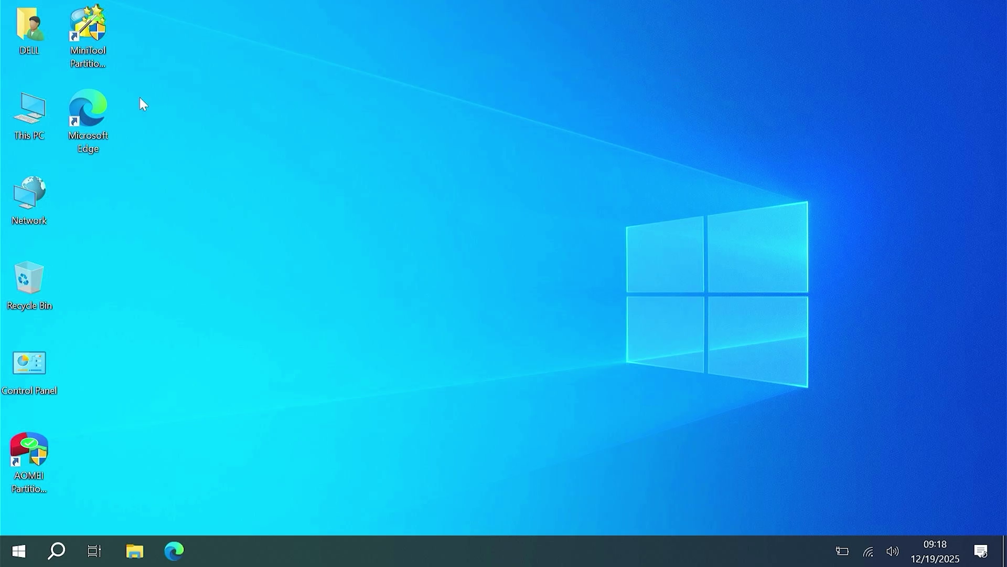
{"action": "double_click", "coordinate": [21, 111]}
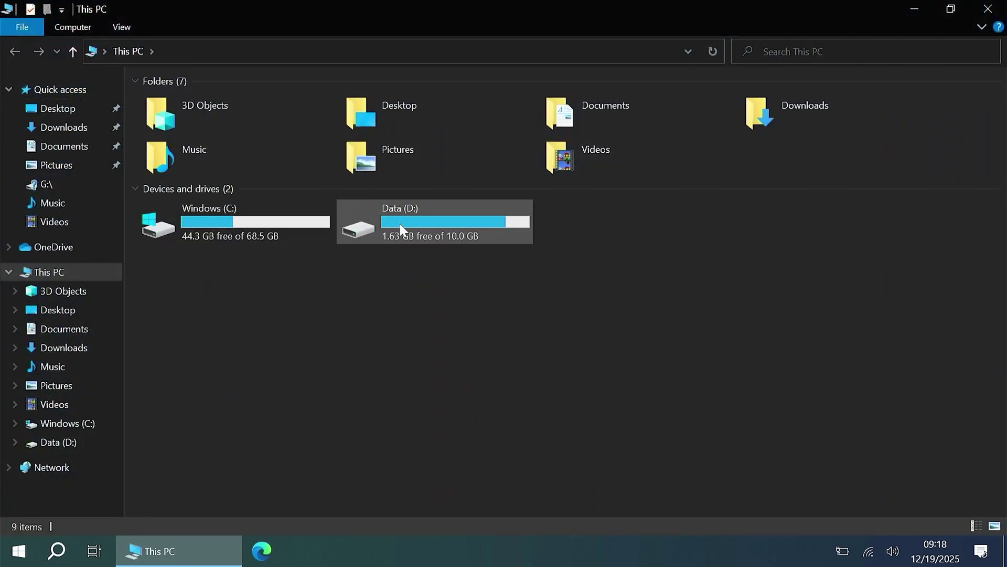
{"action": "double_click", "coordinate": [400, 224]}
{"action": "double_click", "coordinate": [163, 119]}
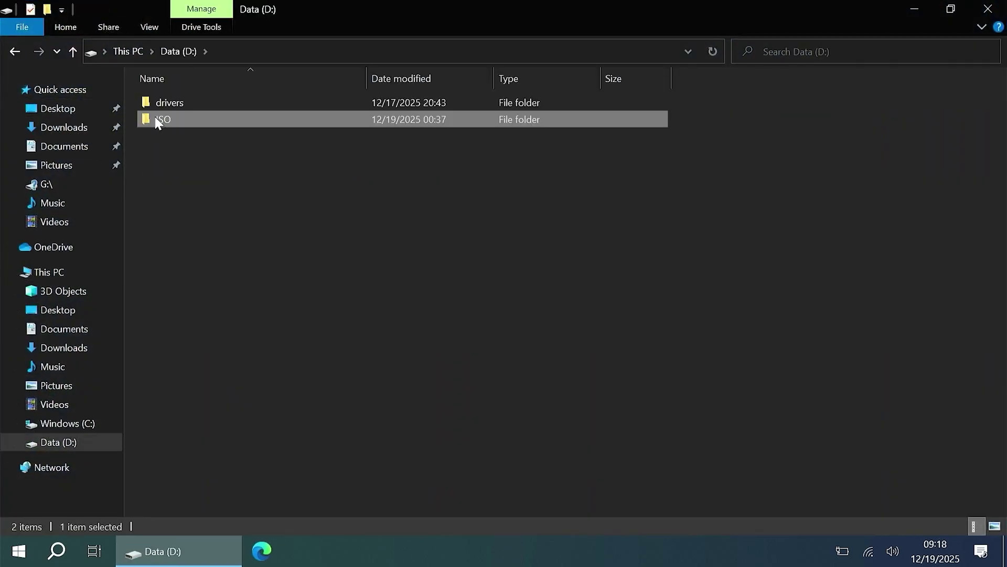
{"action": "left_click_drag", "start_coordinate": [199, 173], "coordinate": [220, 108]}
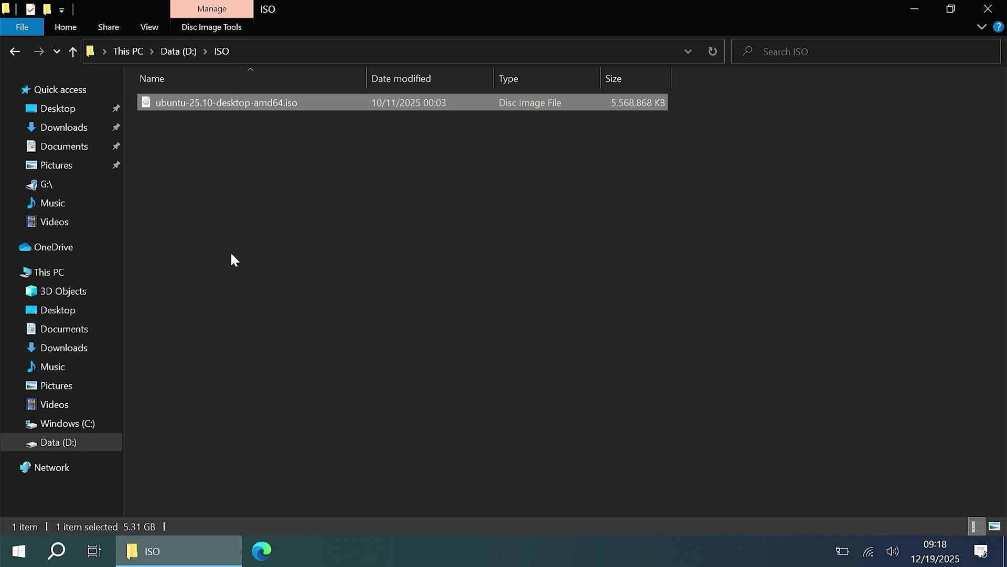
{"action": "right_click", "coordinate": [18, 551]}
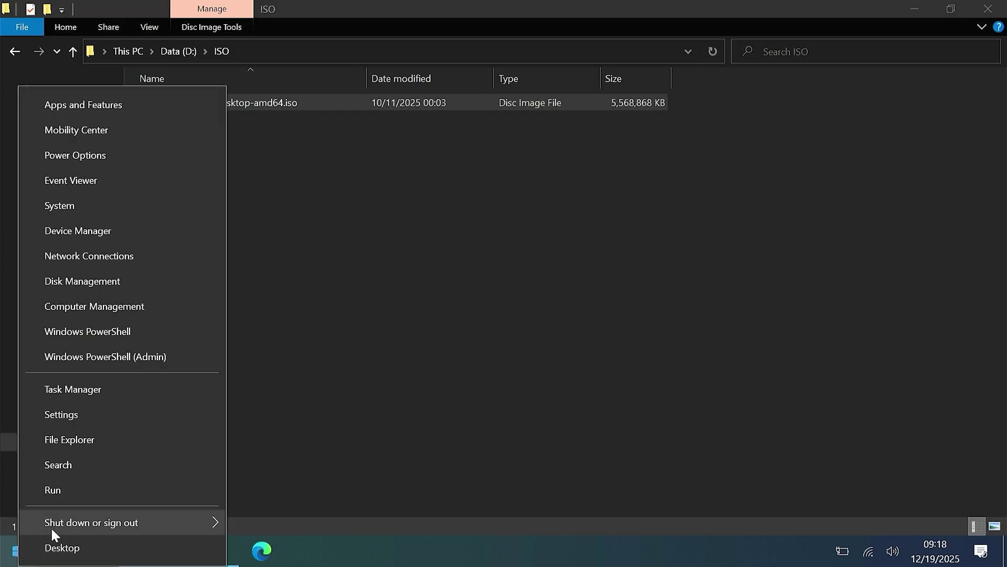
Restart Windows and open the Data partition in the grubfm partition list.
{"action": "mouse_move", "coordinate": [87, 526]}
{"action": "left_click", "coordinate": [275, 518]}
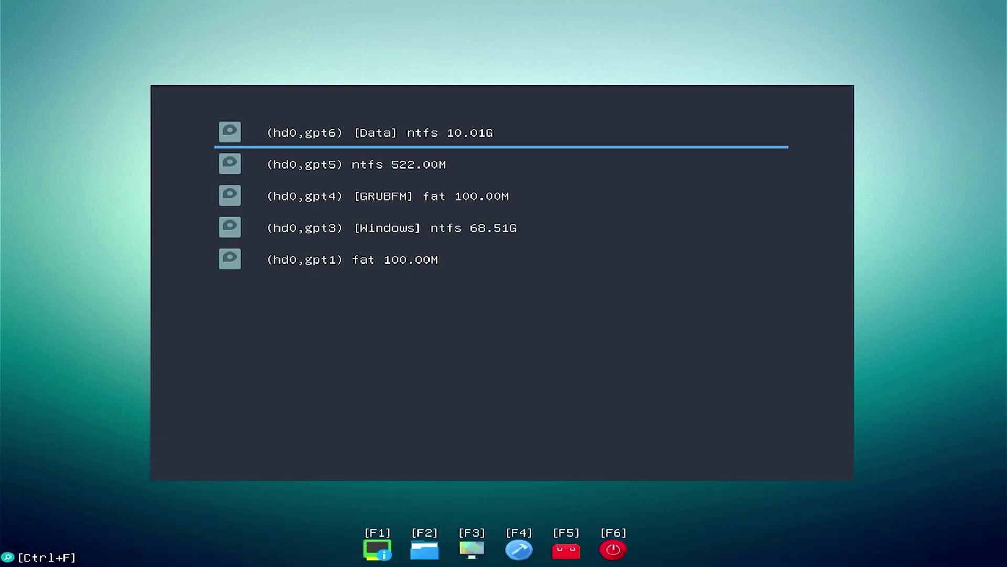
{"action": "key", "text": "Down"}
{"action": "key", "text": "Up"}
{"action": "key", "text": "Return"}
Boot ubuntu-25.10-desktop-amd64.iso from the ISO folder using Boot ISO (loopback.cfg).
{"action": "key", "text": "Down"}
{"action": "key", "text": "Down"}
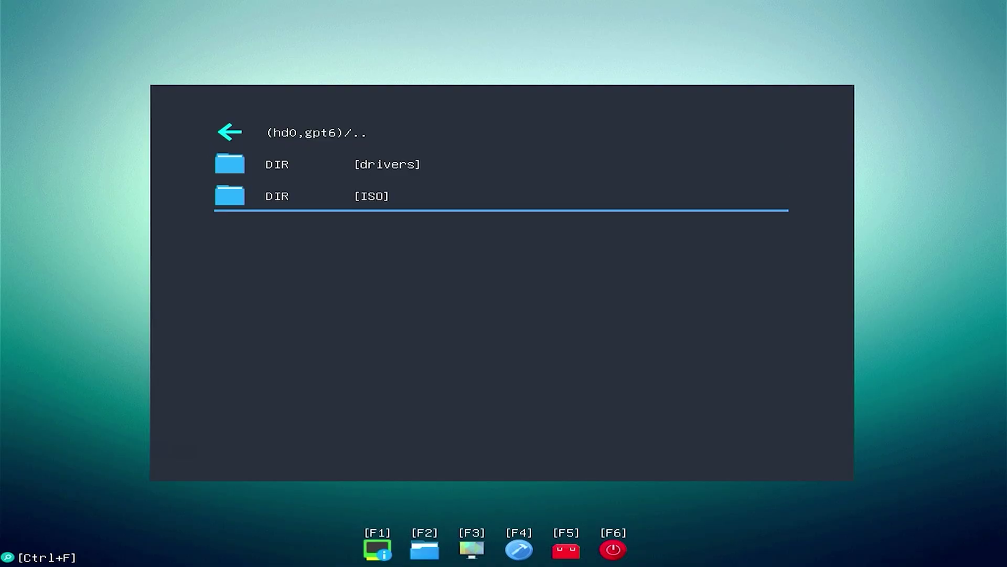
{"action": "key", "text": "Return"}
{"action": "key", "text": "Down"}
{"action": "key", "text": "Return"}
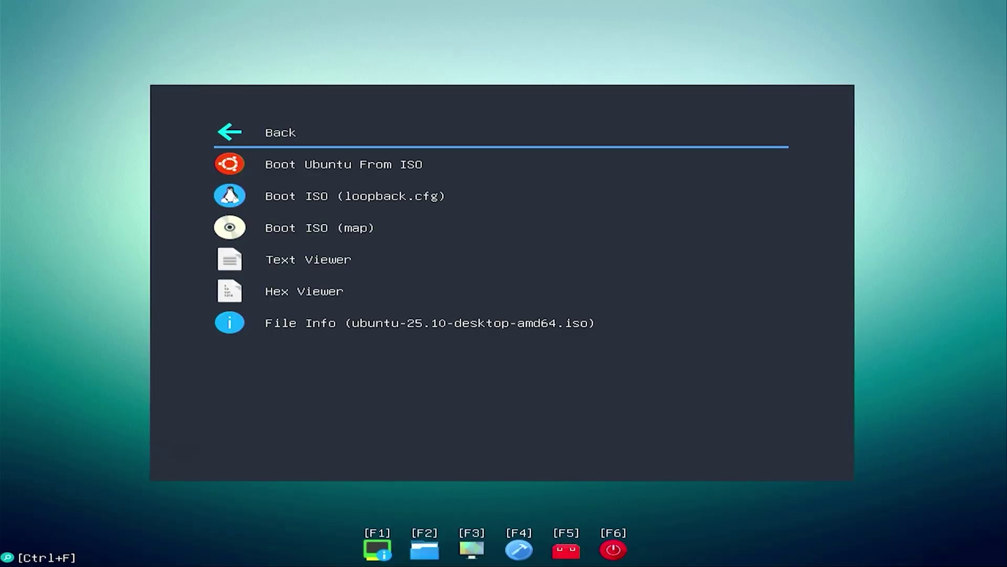
{"action": "key", "text": "Down"}
{"action": "key", "text": "Down"}
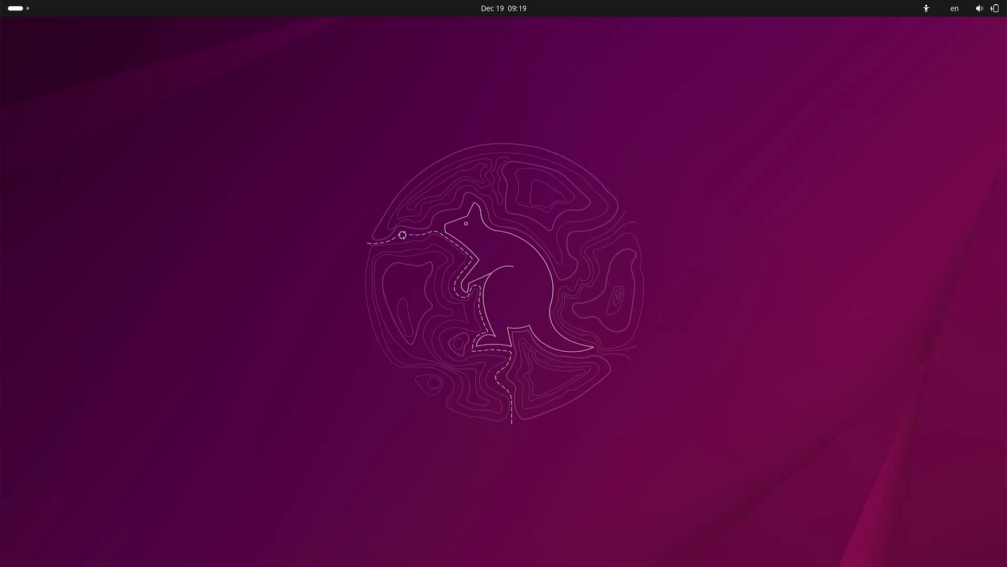
Apply a 150 % display scale in the live session's Display Settings, then close Settings.
{"action": "right_click", "coordinate": [635, 252]}
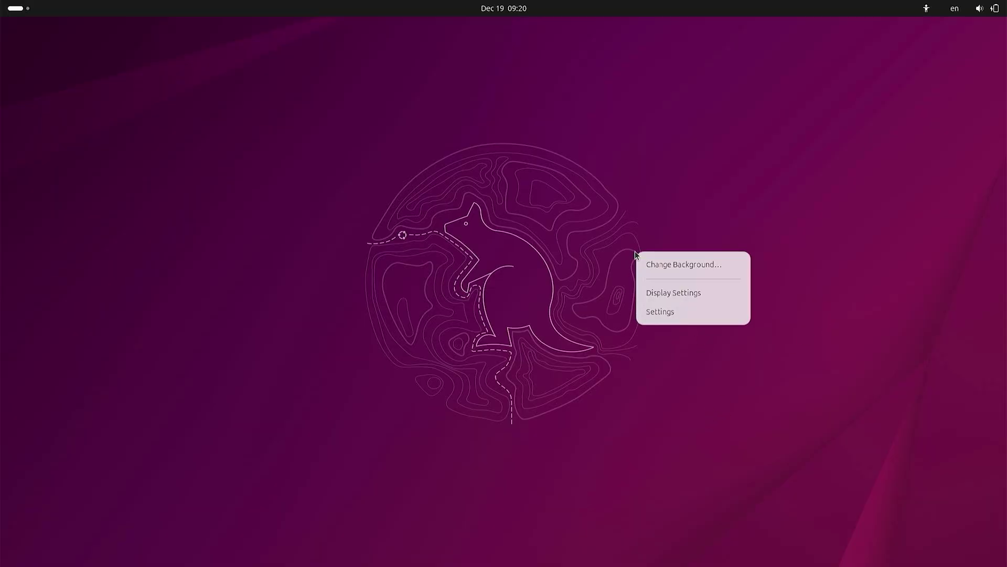
{"action": "left_click", "coordinate": [647, 294]}
{"action": "left_click", "coordinate": [672, 262]}
{"action": "left_click", "coordinate": [687, 331]}
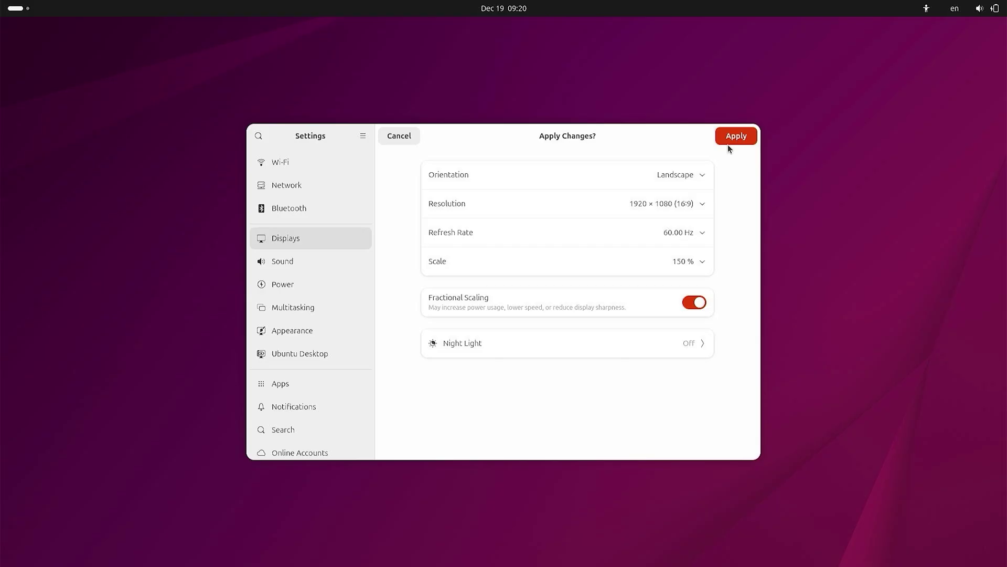
{"action": "left_click", "coordinate": [728, 143]}
{"action": "left_click", "coordinate": [874, 50]}
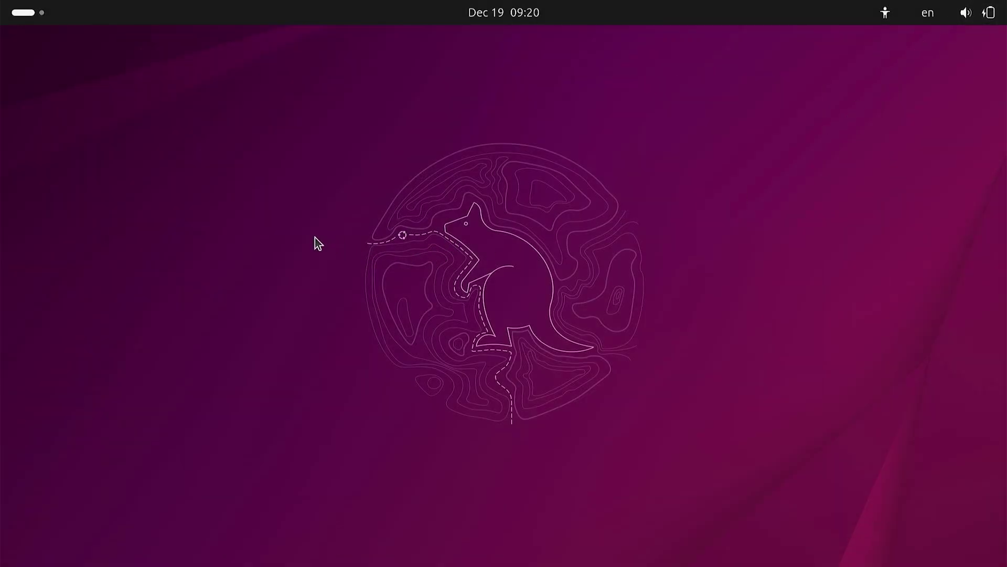
Launch the Install Ubuntu 25.10 installer, keeping English and default accessibility settings.
{"action": "left_click", "coordinate": [18, 17]}
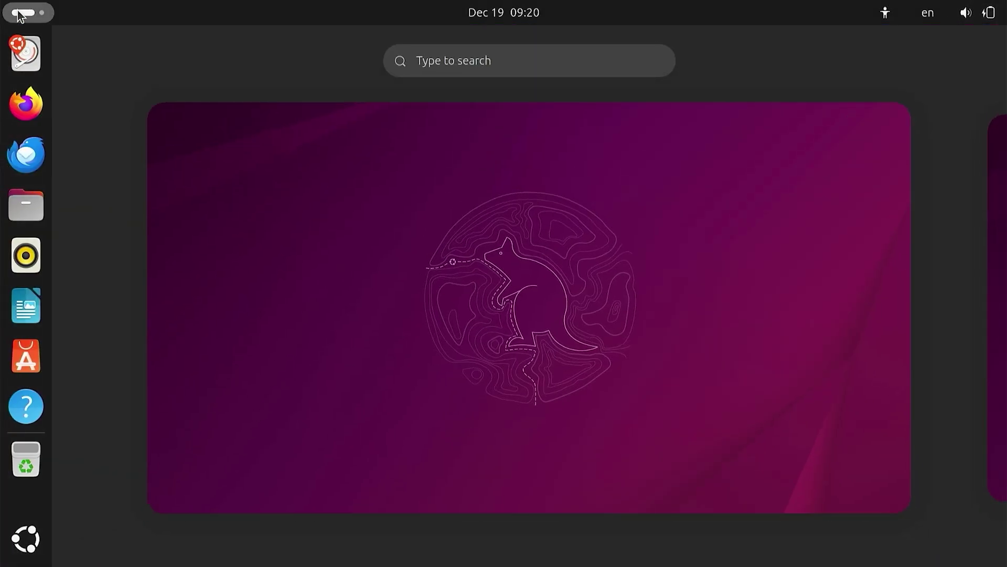
{"action": "left_click", "coordinate": [27, 55]}
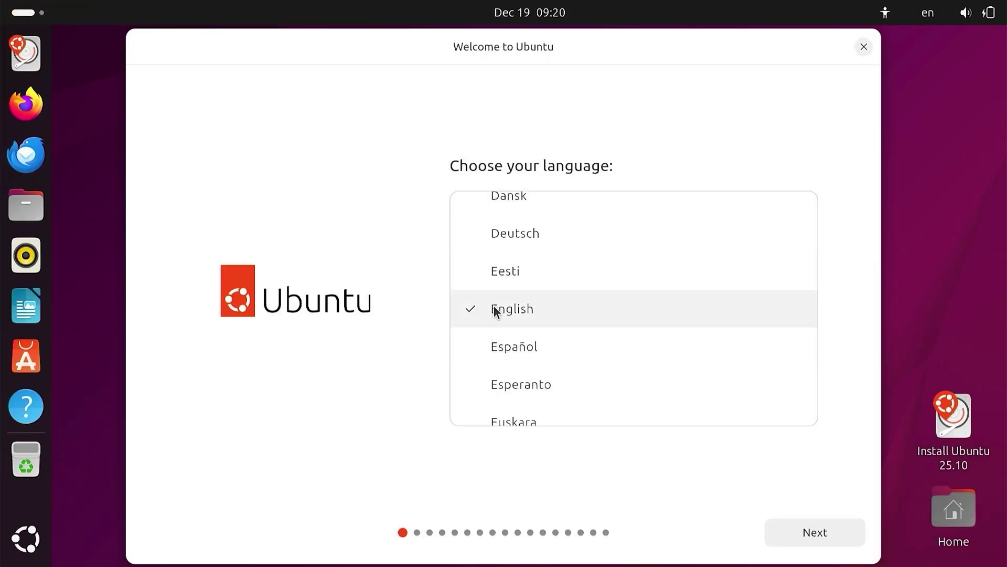
{"action": "left_click", "coordinate": [824, 534]}
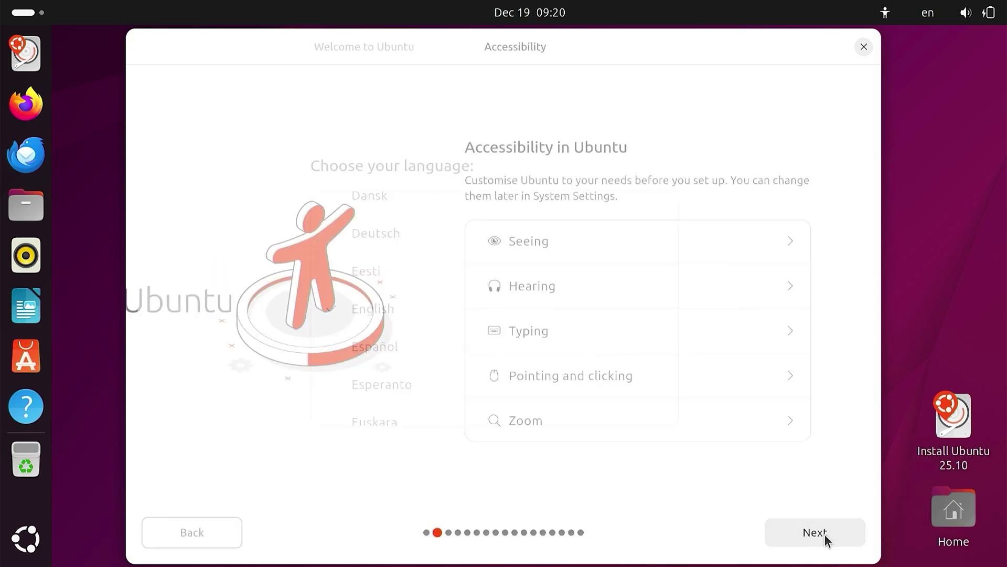
{"action": "left_click", "coordinate": [820, 541]}
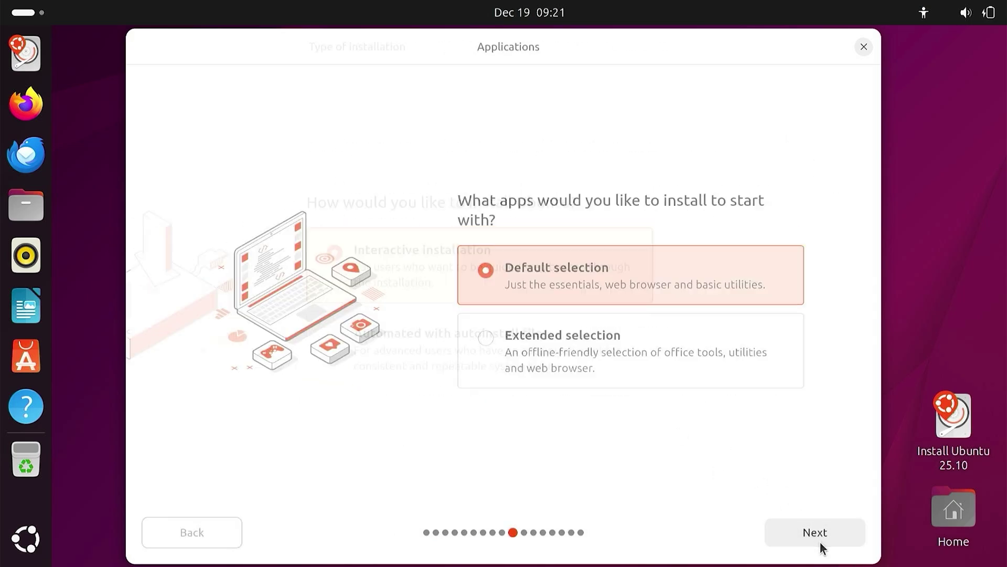
{"action": "left_click", "coordinate": [820, 541]}
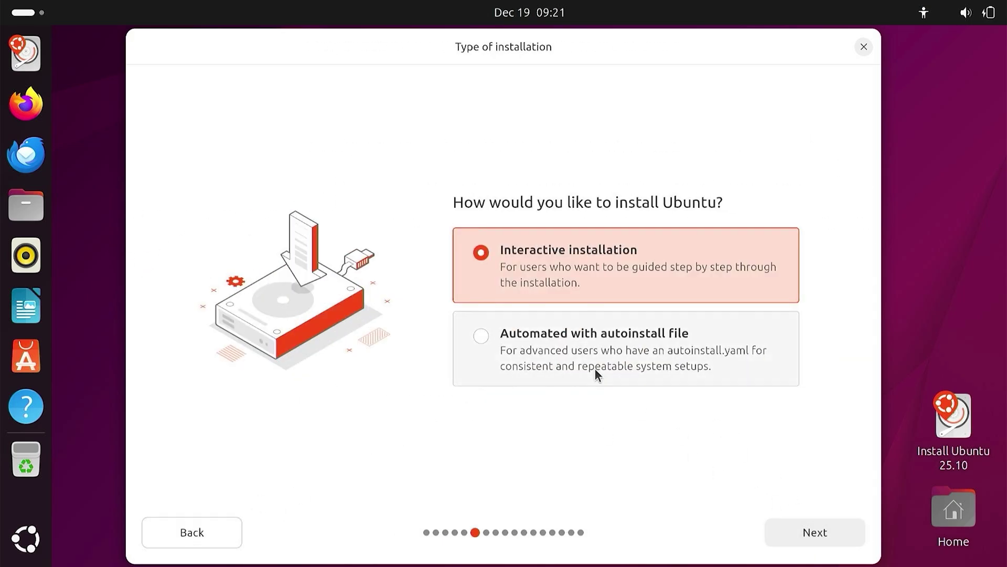
Choose interactive installation rather than automated autoinstall.
{"action": "left_click", "coordinate": [594, 368]}
{"action": "left_click", "coordinate": [595, 287]}
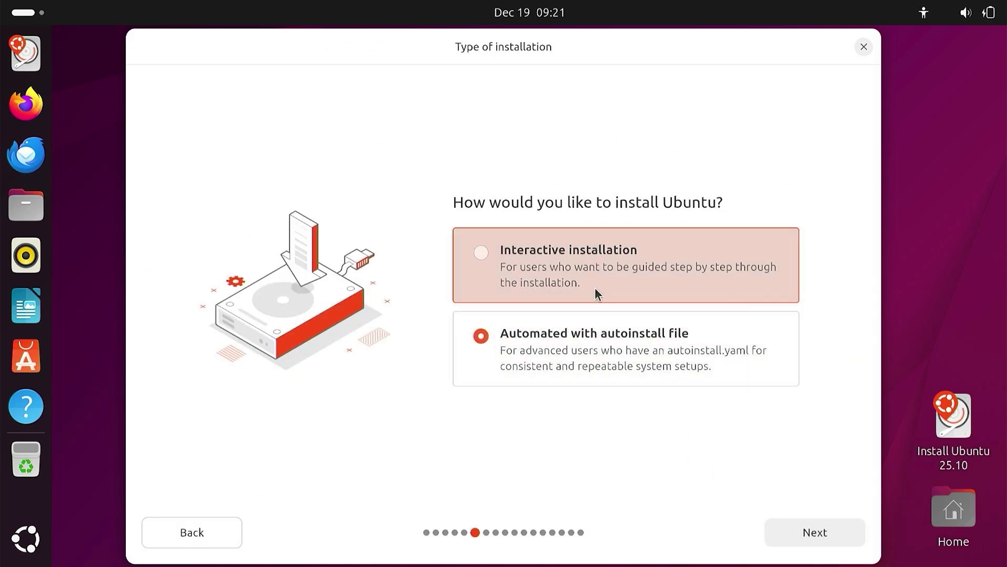
{"action": "left_click", "coordinate": [588, 369]}
{"action": "left_click", "coordinate": [584, 276]}
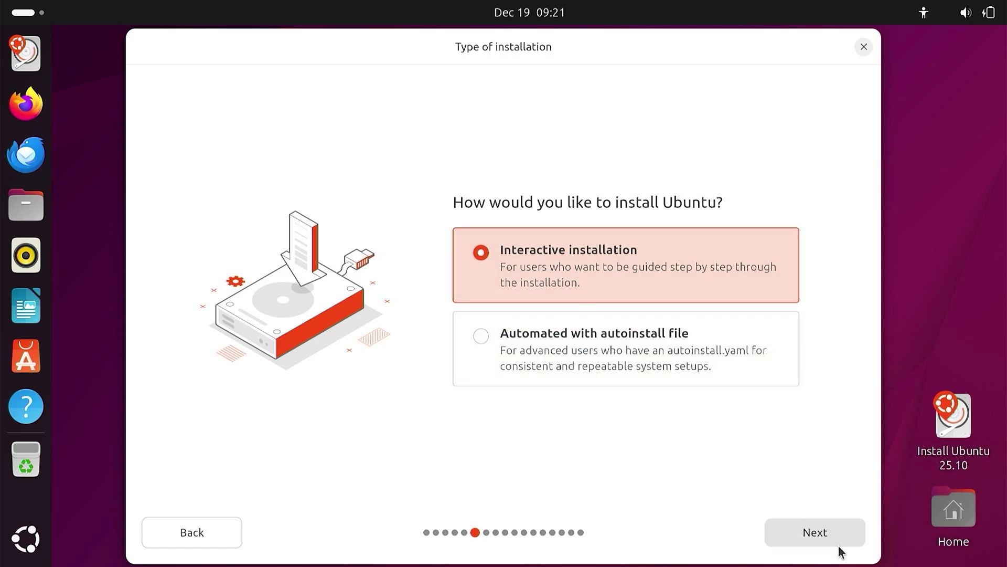
{"action": "left_click", "coordinate": [824, 539]}
Pick Default apps with third-party graphics and Wi-Fi software, installing alongside Windows unencrypted.
{"action": "left_click", "coordinate": [614, 271]}
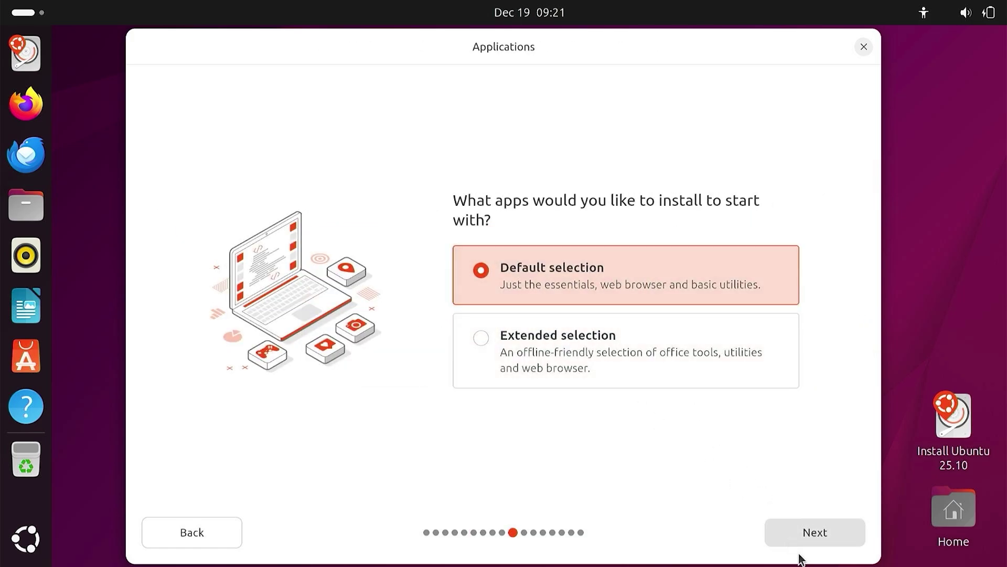
{"action": "left_click", "coordinate": [799, 541]}
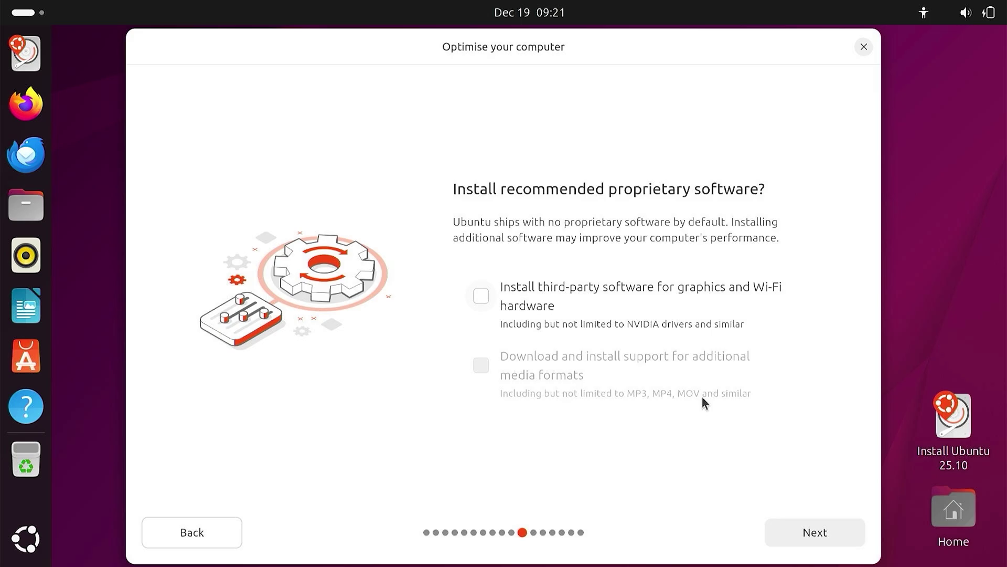
{"action": "left_click", "coordinate": [614, 287]}
{"action": "left_click", "coordinate": [786, 535]}
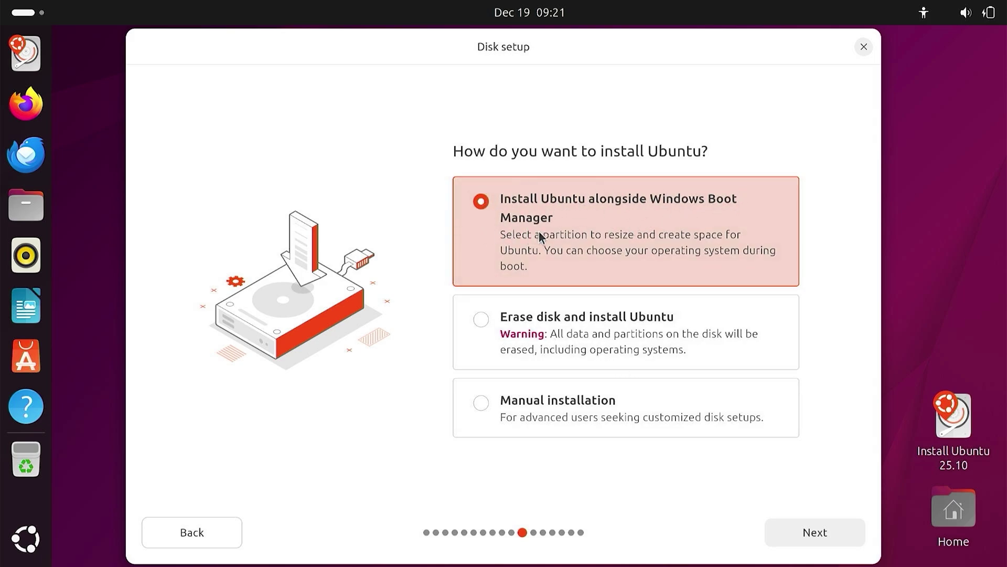
{"action": "left_click", "coordinate": [808, 536]}
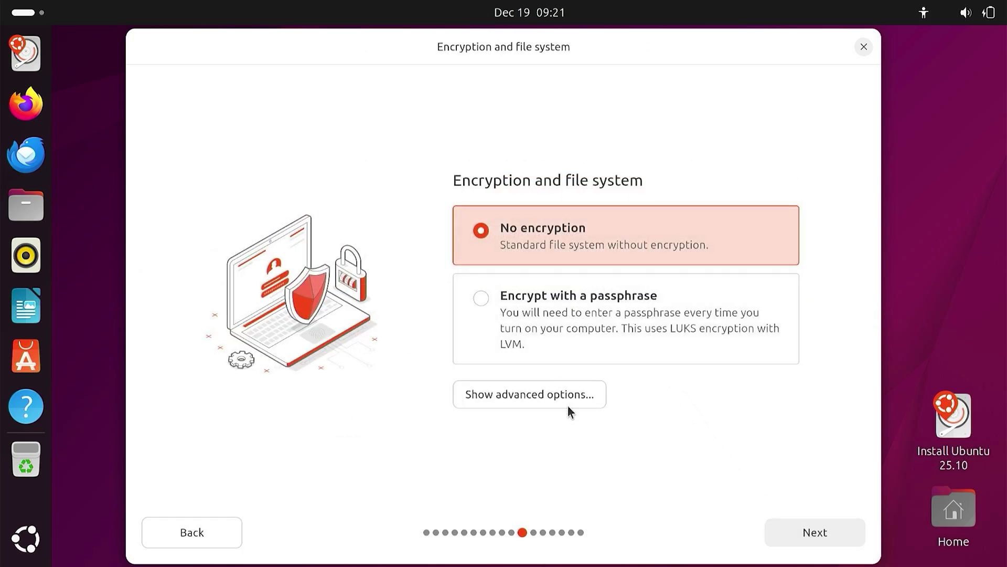
{"action": "left_click", "coordinate": [820, 538]}
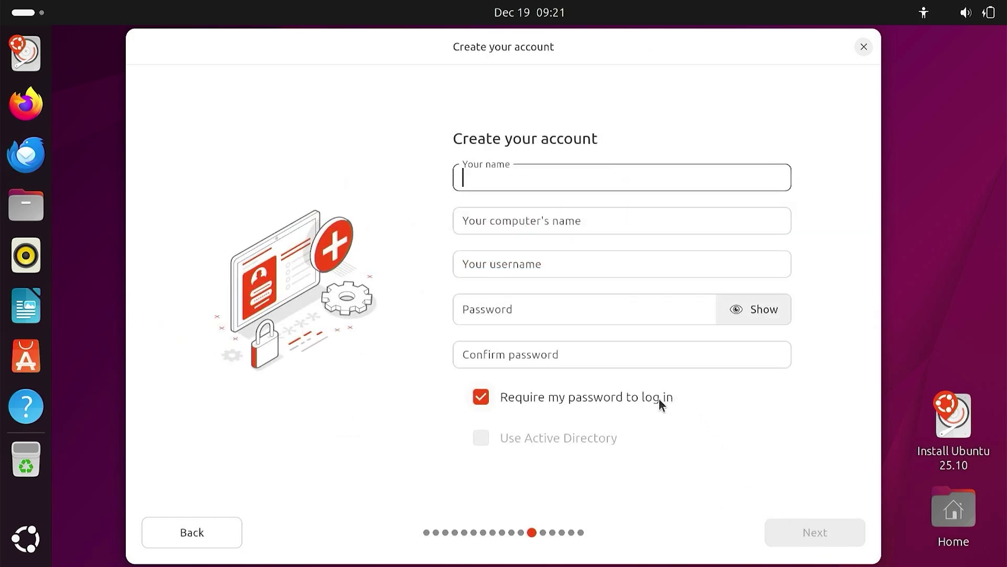
Enter the account name and a confirmed password, with automatic login enabled.
{"action": "type", "text": "DELL"}
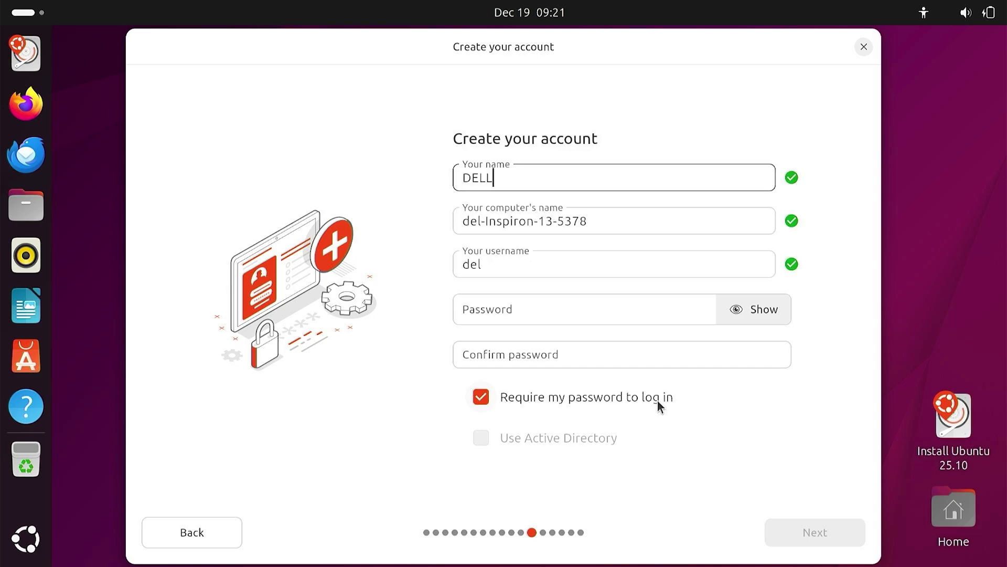
{"action": "left_click", "coordinate": [609, 310]}
{"action": "type", "text": "•••"}
{"action": "left_click", "coordinate": [593, 352]}
{"action": "type", "text": "•••"}
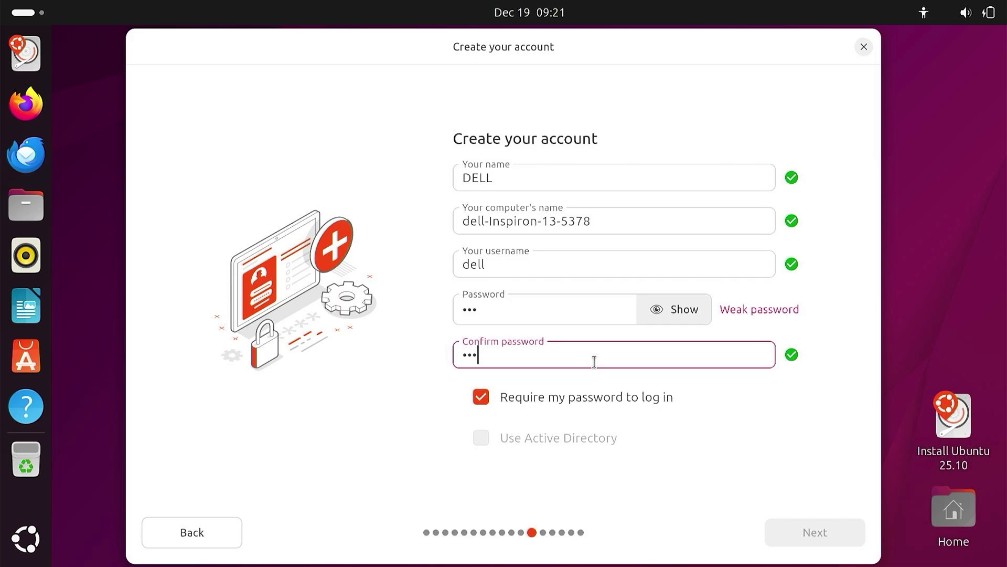
{"action": "left_click", "coordinate": [591, 400]}
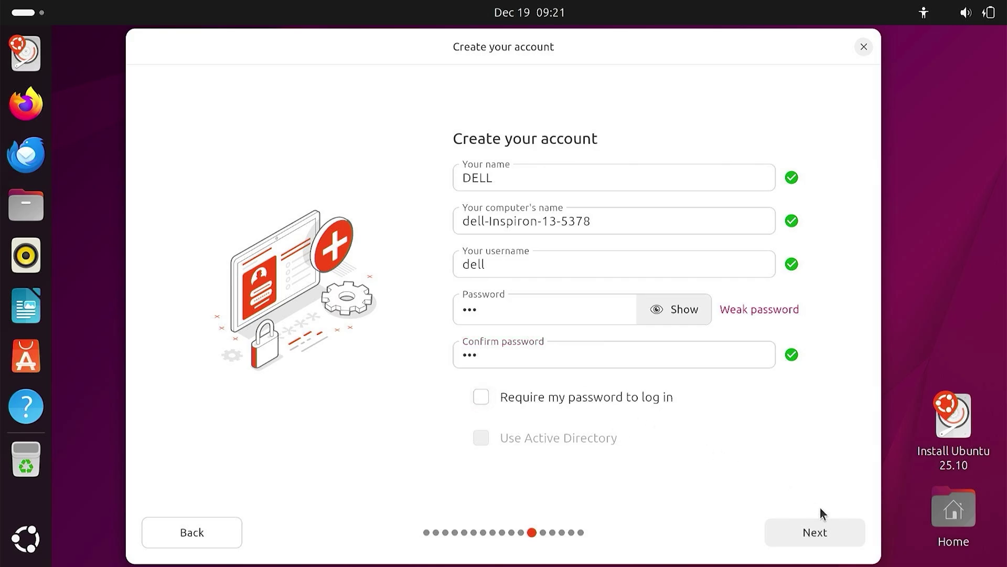
Set the location to Hanoi, Vietnam (Asia/Bangkok) and scroll through the installation review.
{"action": "left_click", "coordinate": [849, 533]}
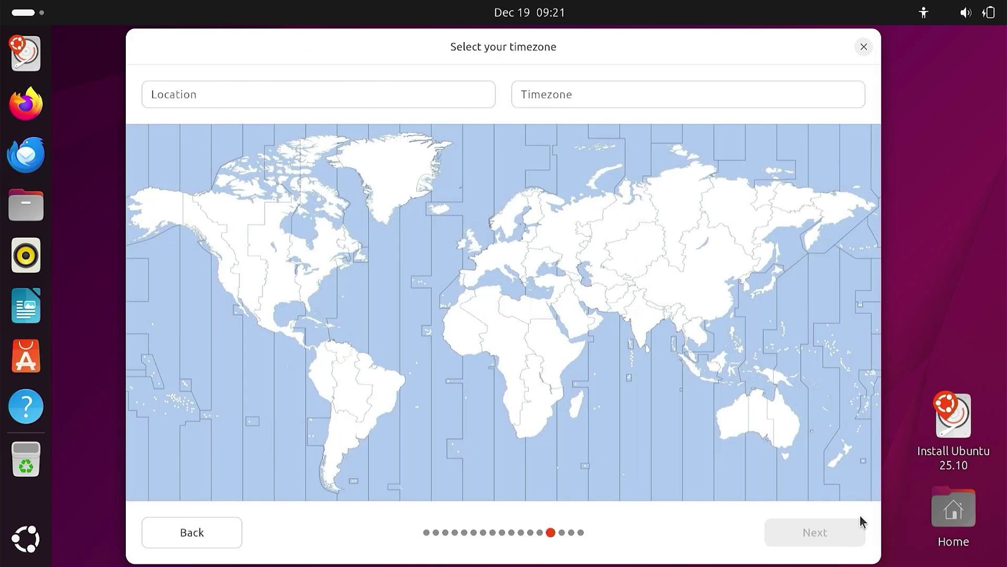
{"action": "left_click", "coordinate": [193, 101]}
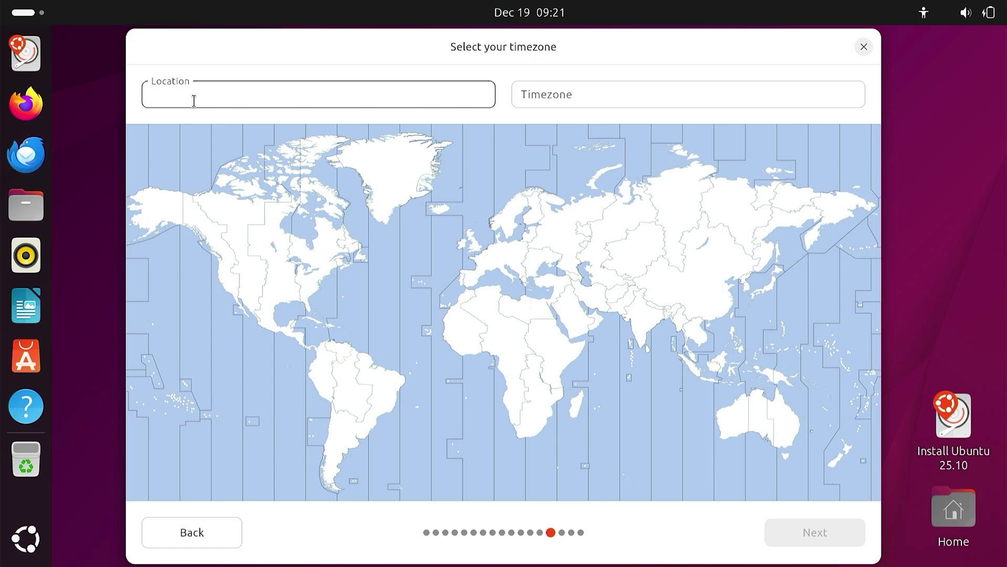
{"action": "type", "text": "Hanoi"}
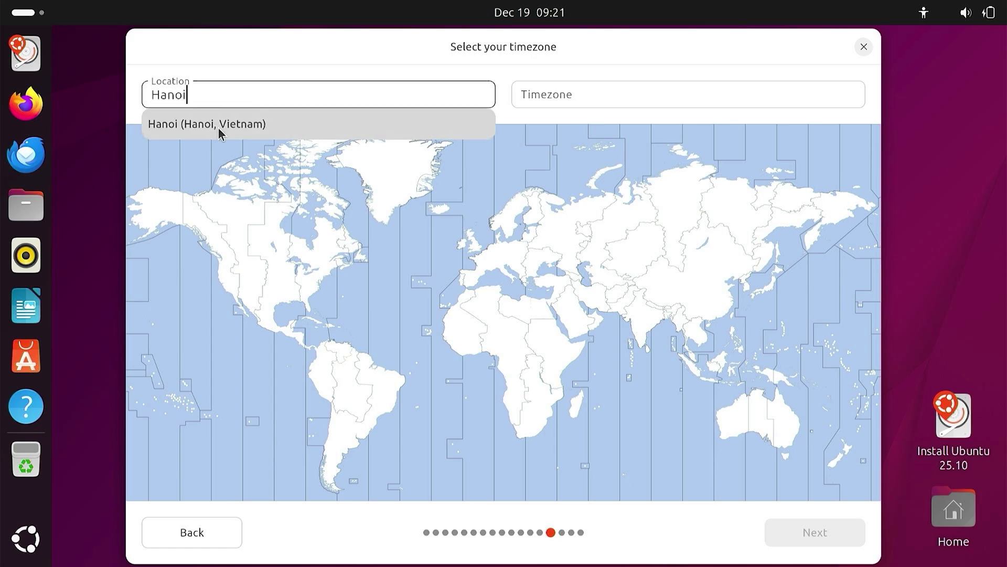
{"action": "left_click", "coordinate": [219, 125]}
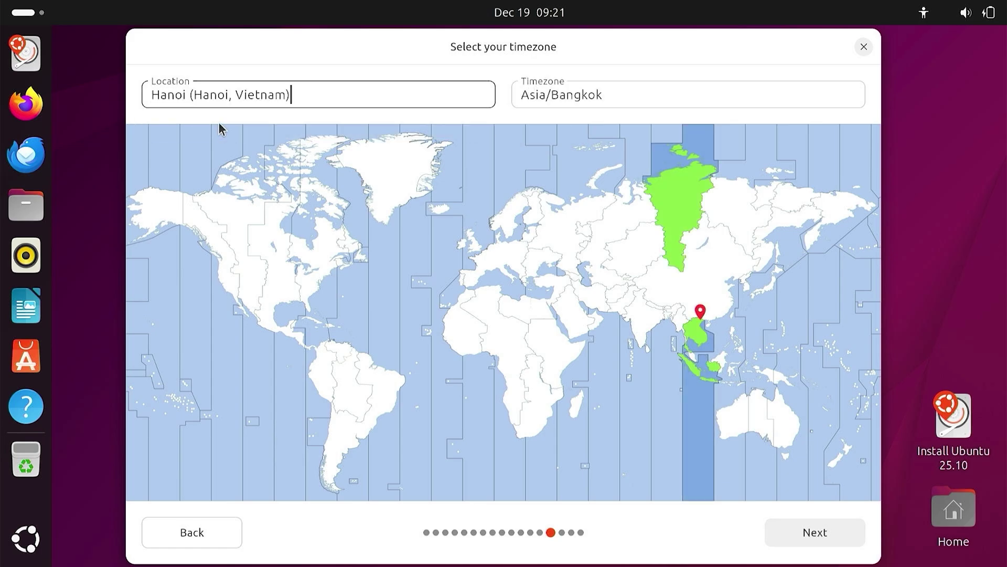
{"action": "left_click", "coordinate": [831, 530]}
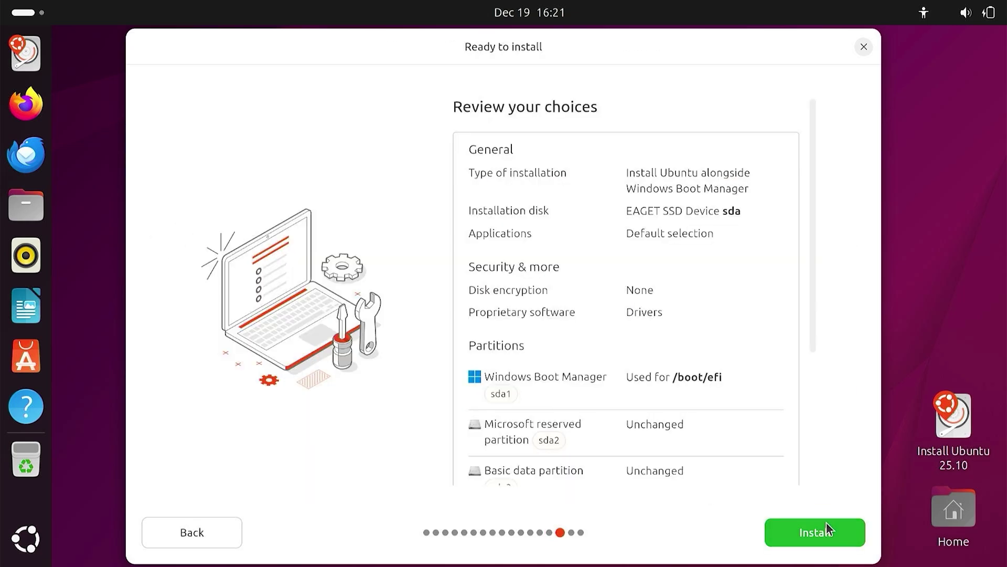
{"action": "scroll", "coordinate": [751, 414], "scroll_direction": "down", "scroll_amount": 5}
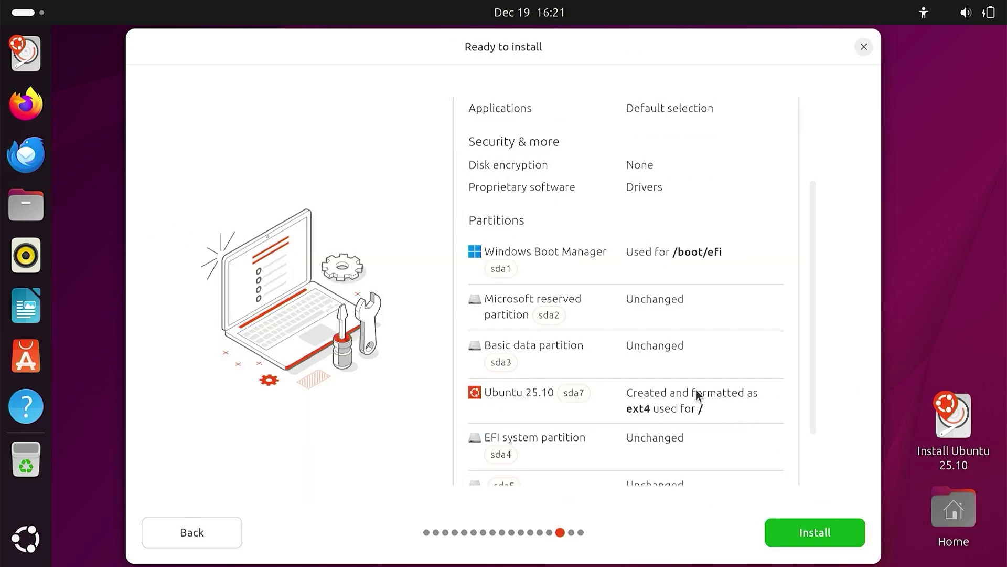
{"action": "scroll", "coordinate": [708, 392], "scroll_direction": "down", "scroll_amount": 3}
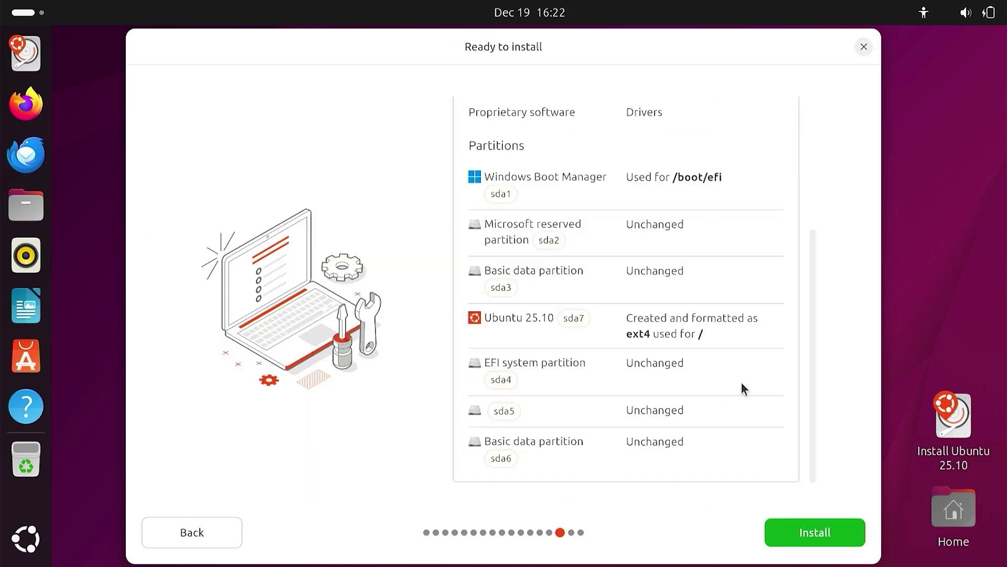
{"action": "scroll", "coordinate": [752, 401], "scroll_direction": "up", "scroll_amount": 8}
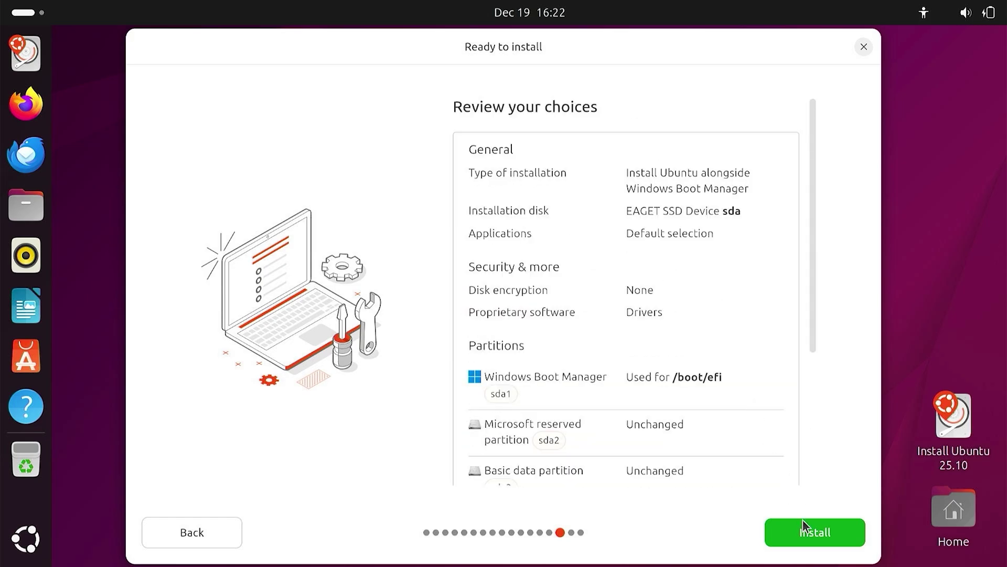
Start the Ubuntu installation and let it finish and reboot into GRUB.
{"action": "left_click", "coordinate": [820, 533]}
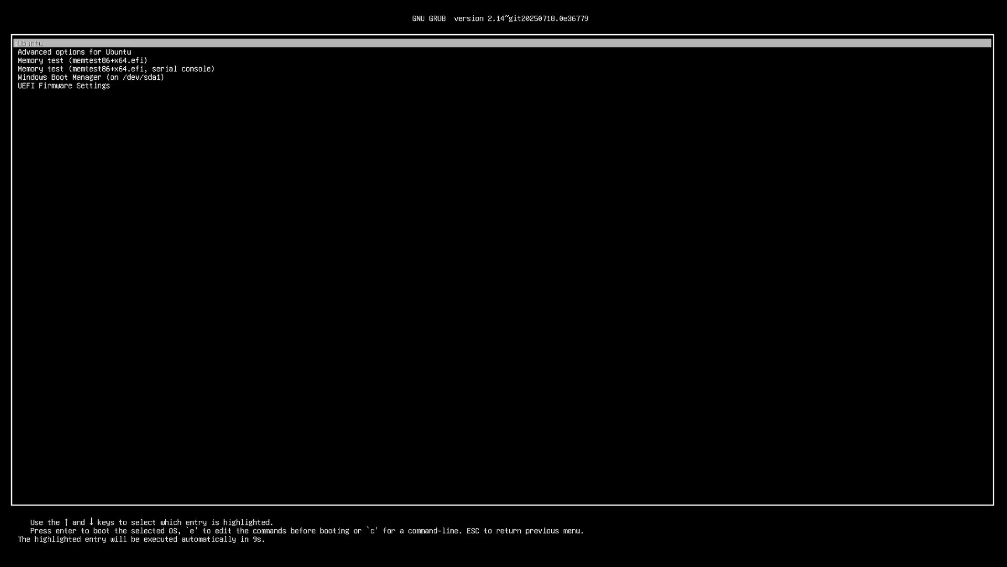
Stop the GRUB countdown and boot the Ubuntu entry.
{"action": "key", "text": "Down"}
{"action": "key", "text": "Up"}
{"action": "key", "text": "Down"}
{"action": "key", "text": "Up"}
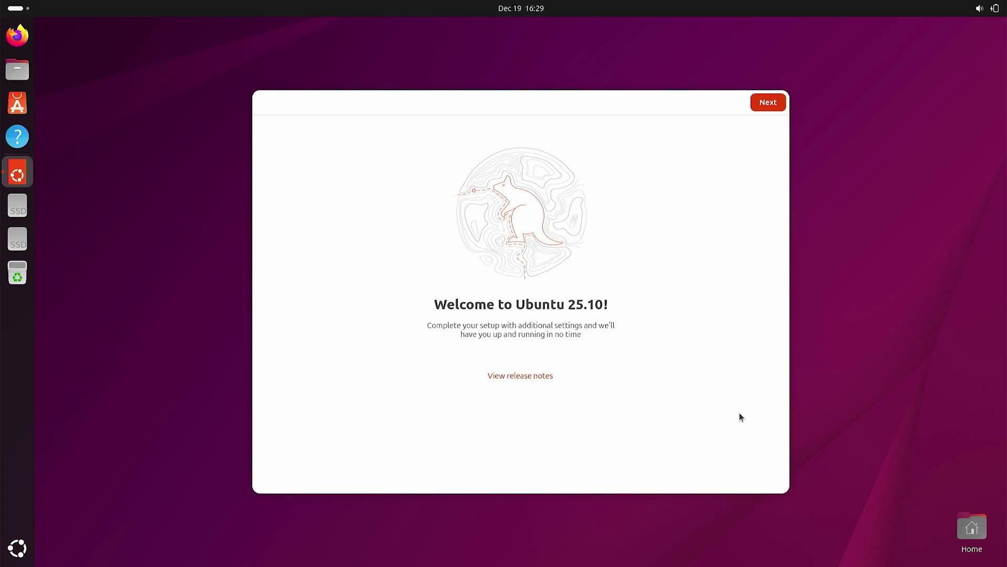
Go through and close the Welcome to Ubuntu 25.10 setup pages.
{"action": "left_click", "coordinate": [766, 103]}
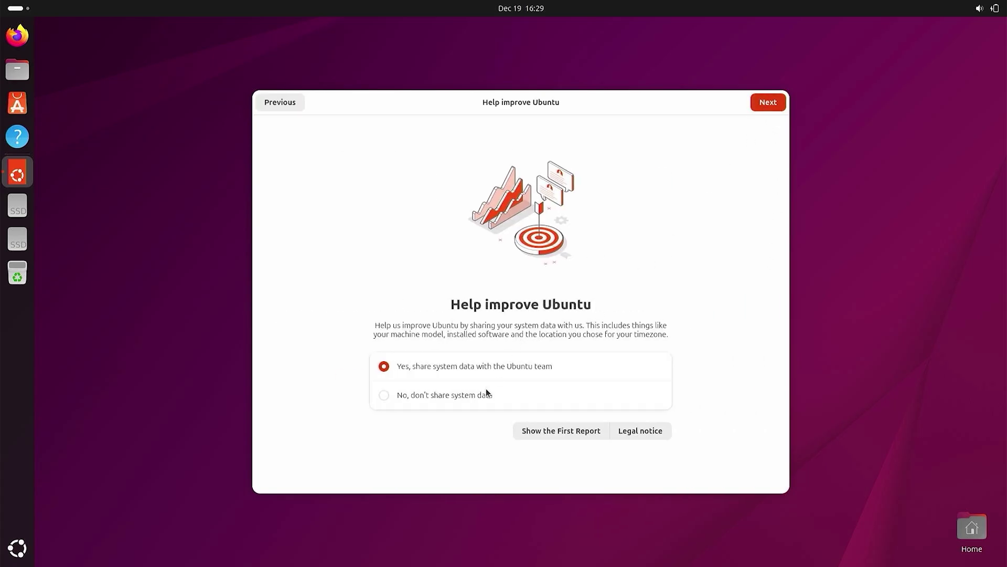
{"action": "left_click", "coordinate": [485, 394]}
{"action": "left_click", "coordinate": [768, 102]}
{"action": "left_click", "coordinate": [767, 102]}
Set the installed desktop's display scale to 150 % and close Settings.
{"action": "right_click", "coordinate": [350, 219]}
{"action": "left_click", "coordinate": [401, 404]}
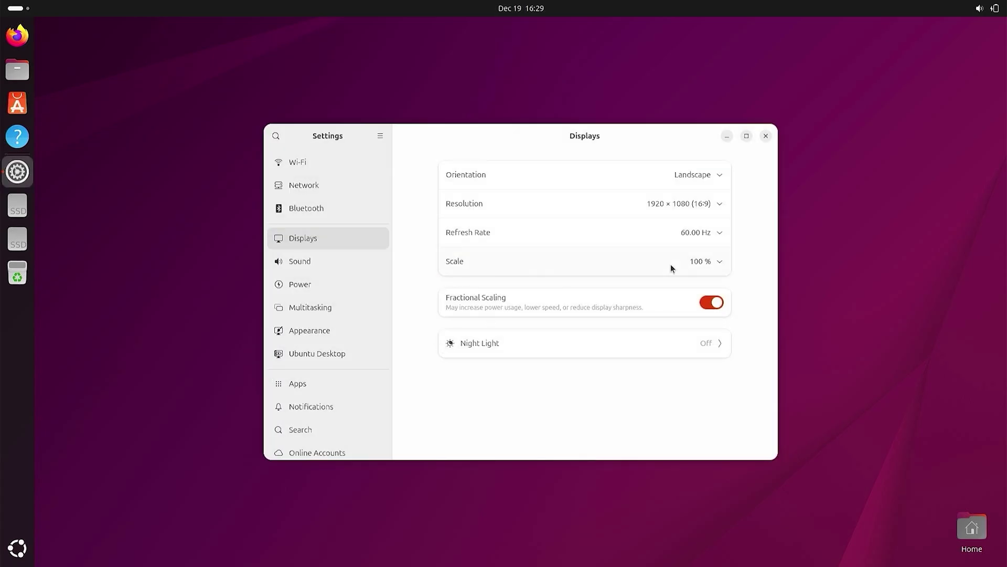
{"action": "left_click", "coordinate": [703, 261]}
{"action": "left_click", "coordinate": [719, 341]}
{"action": "left_click", "coordinate": [754, 135]}
{"action": "left_click", "coordinate": [879, 50]}
{"action": "key", "text": "super+a"}
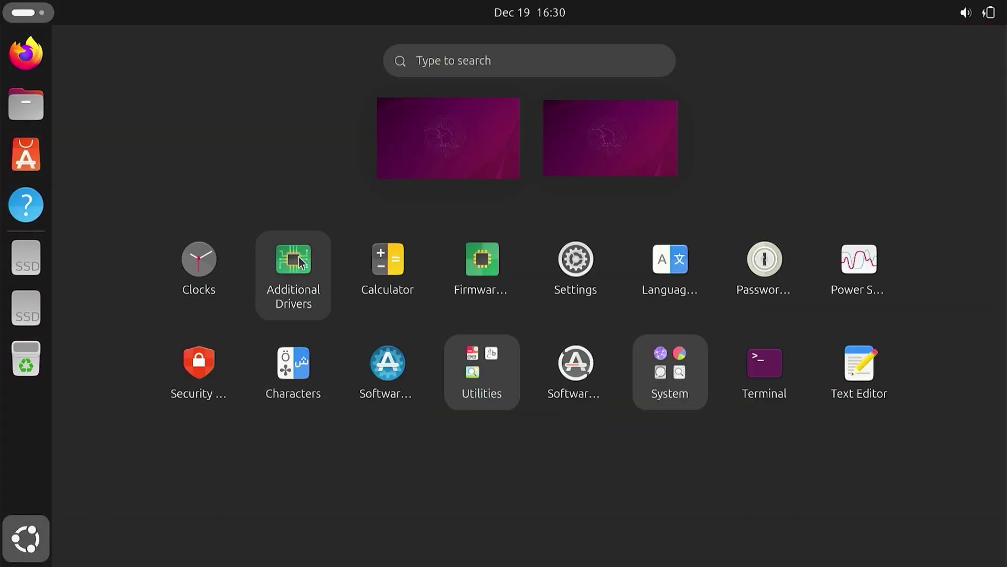
{"action": "left_click", "coordinate": [257, 340]}
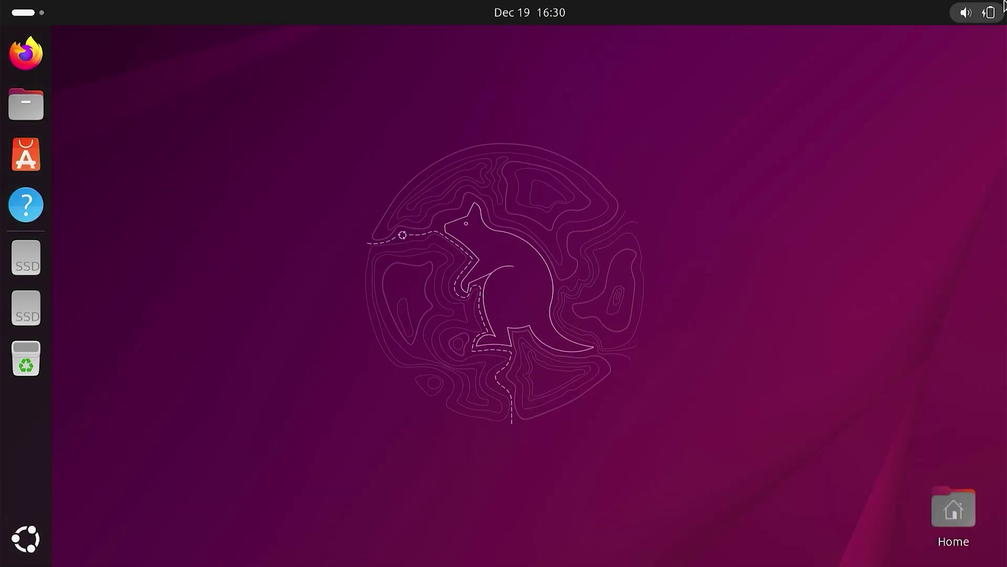
Restart Ubuntu from the system menu and select Windows Boot Manager in GRUB.
{"action": "left_click", "coordinate": [980, 12]}
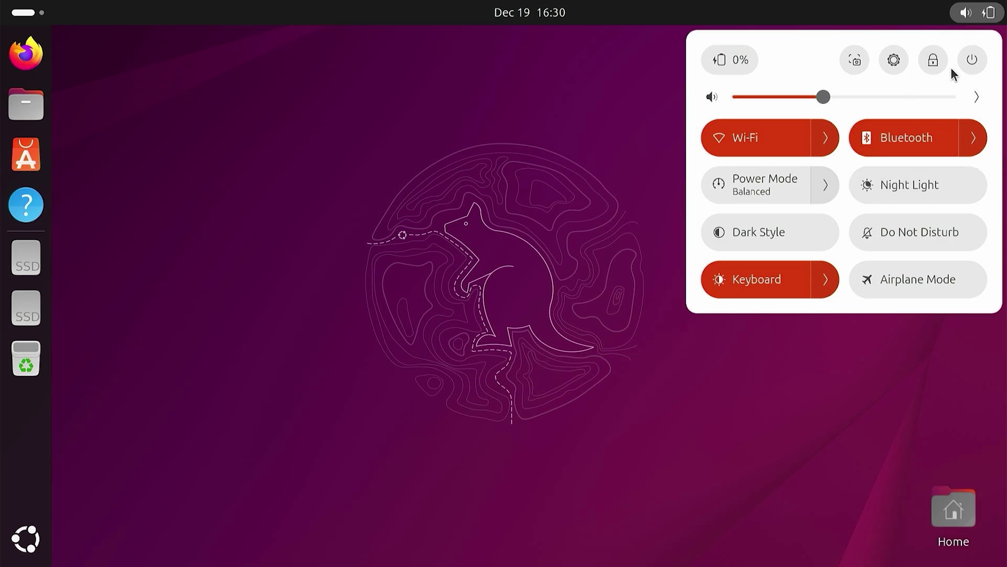
{"action": "left_click", "coordinate": [971, 59]}
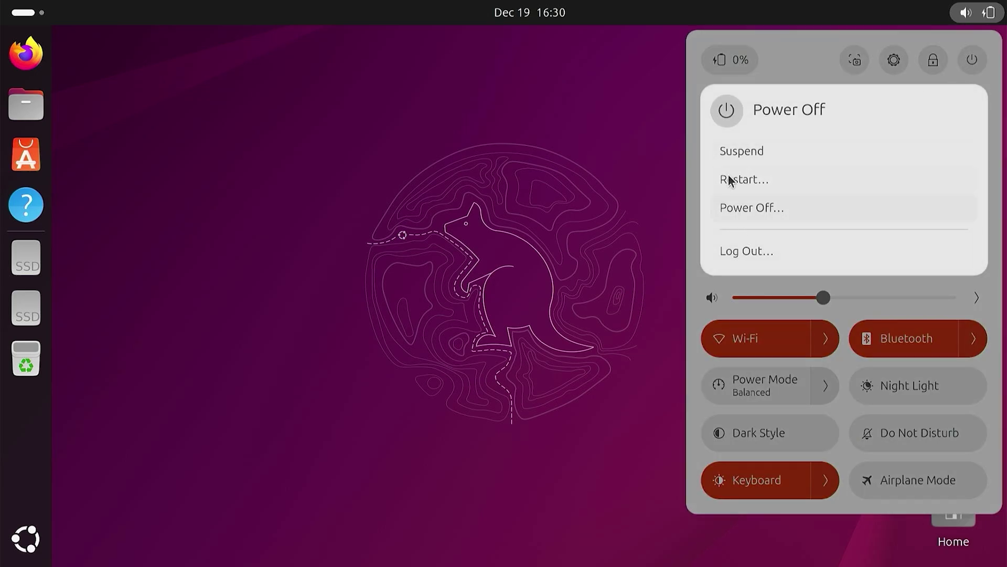
{"action": "left_click", "coordinate": [745, 182]}
{"action": "left_click", "coordinate": [572, 319]}
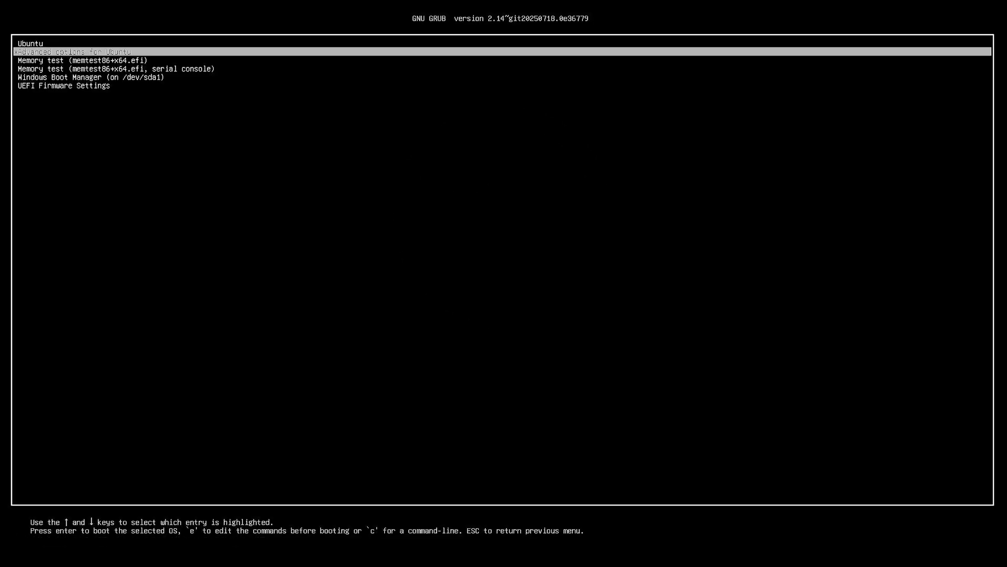
{"action": "key", "text": "Down"}
{"action": "key", "text": "Down"}
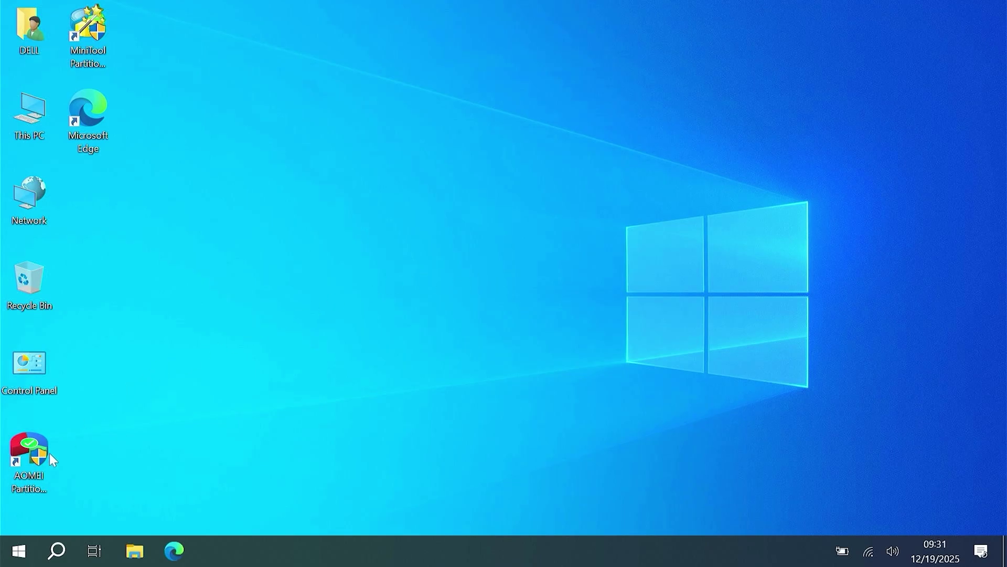
Open Disk Management and select the new healthy 40.00 GB partition on Disk 0.
{"action": "right_click", "coordinate": [18, 550]}
{"action": "left_click", "coordinate": [122, 266]}
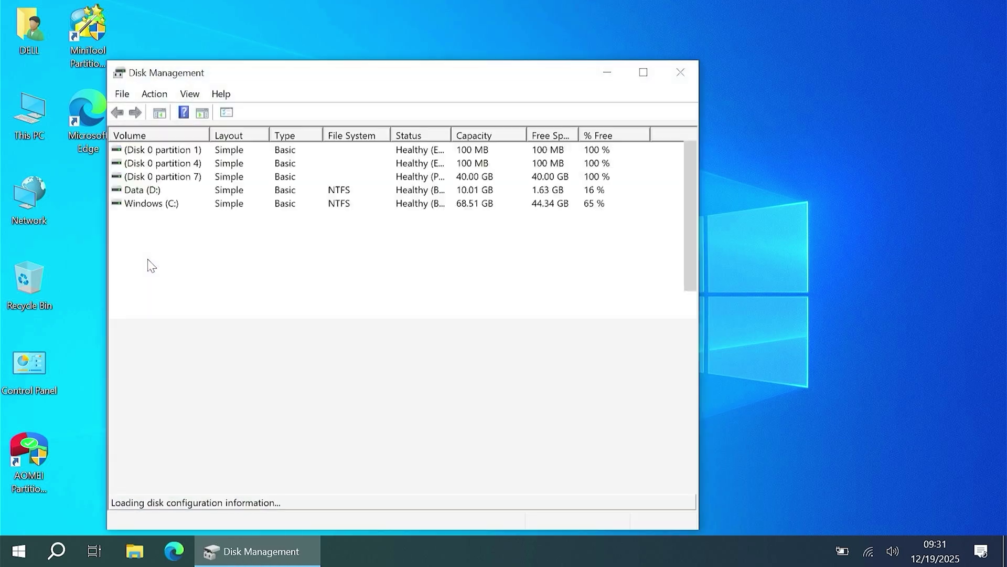
{"action": "left_click", "coordinate": [427, 392]}
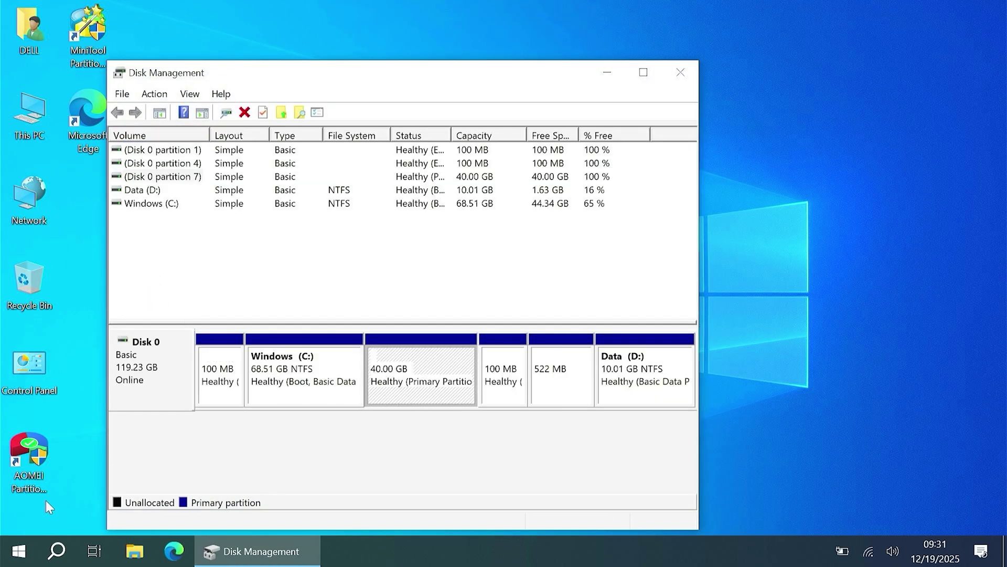
Restart the computer from the Start button's shortcut menu.
{"action": "right_click", "coordinate": [18, 551]}
{"action": "mouse_move", "coordinate": [56, 521]}
{"action": "left_click", "coordinate": [261, 521]}
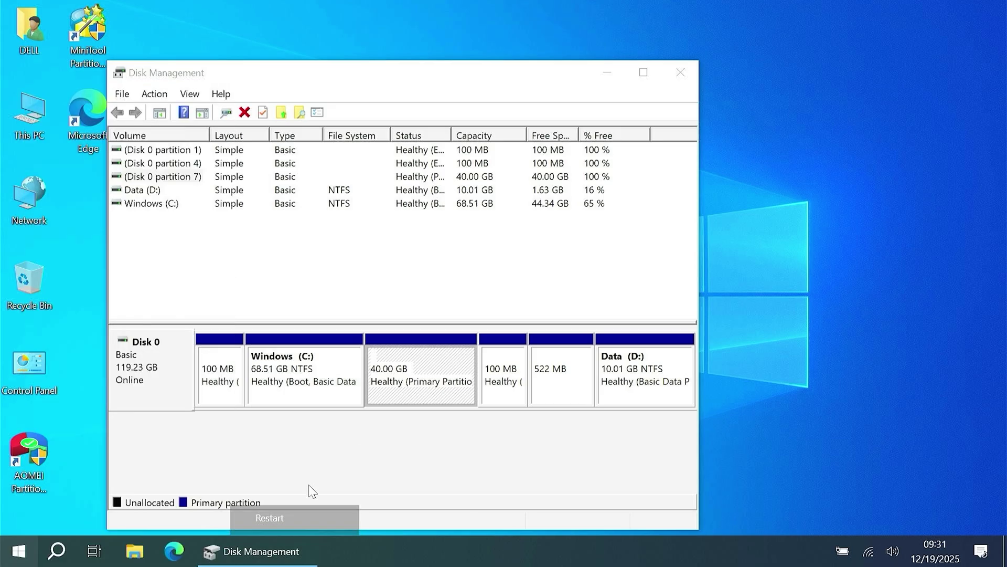